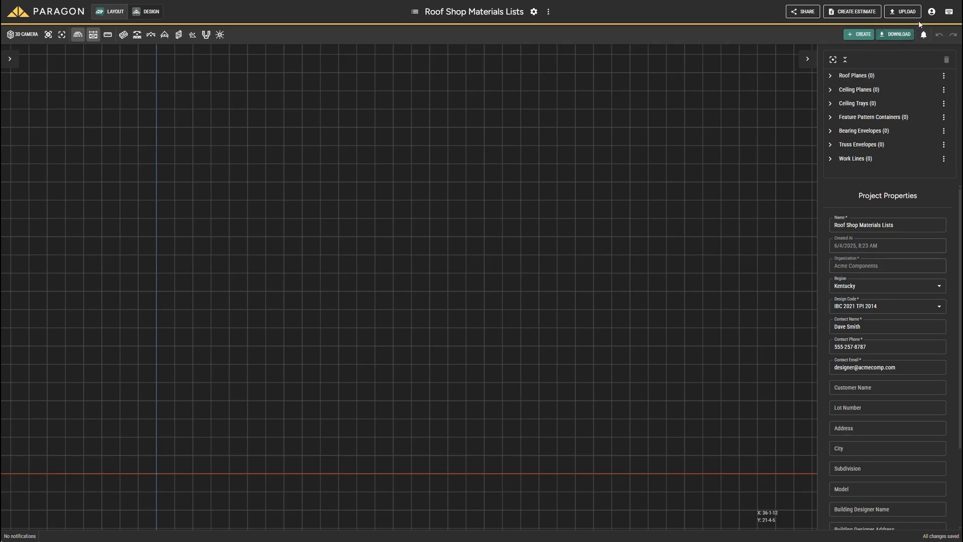
Step: Switch to Paragon Materials and create a lumber list named Roof Shop
click(932, 12)
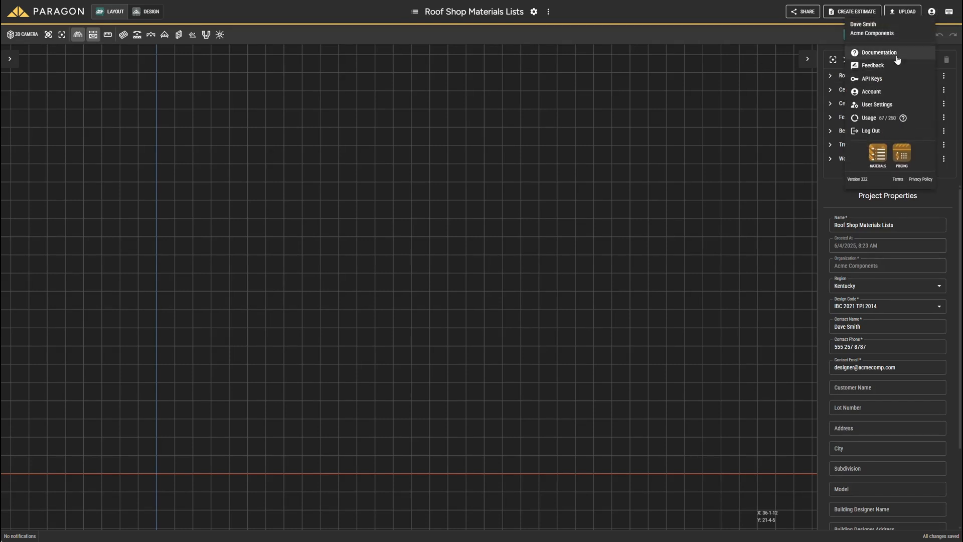
click(879, 155)
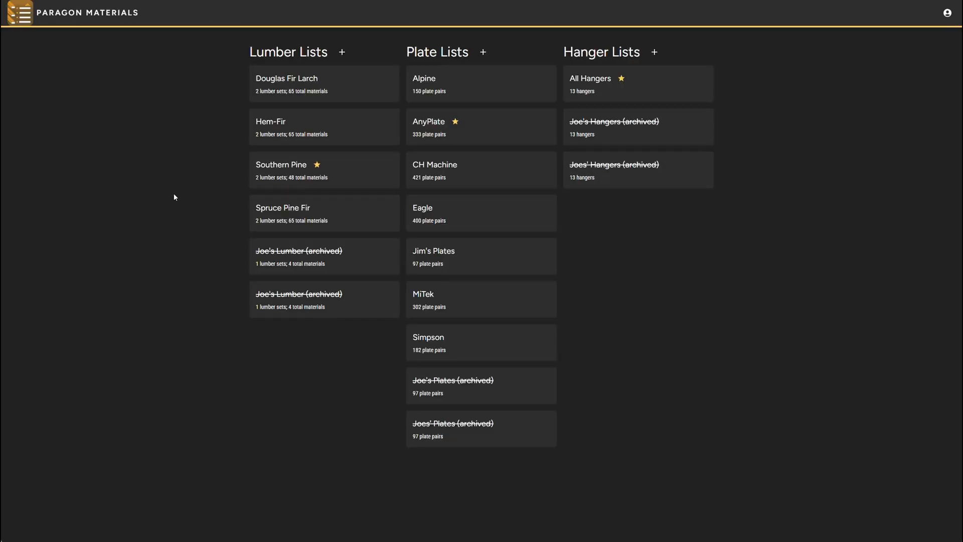
click(343, 53)
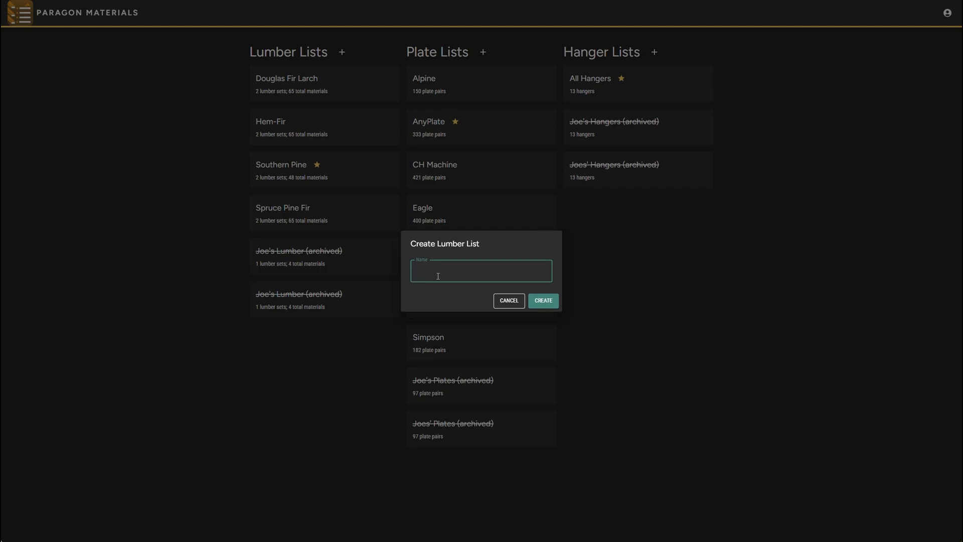
text(Roof Shop)
key(Return)
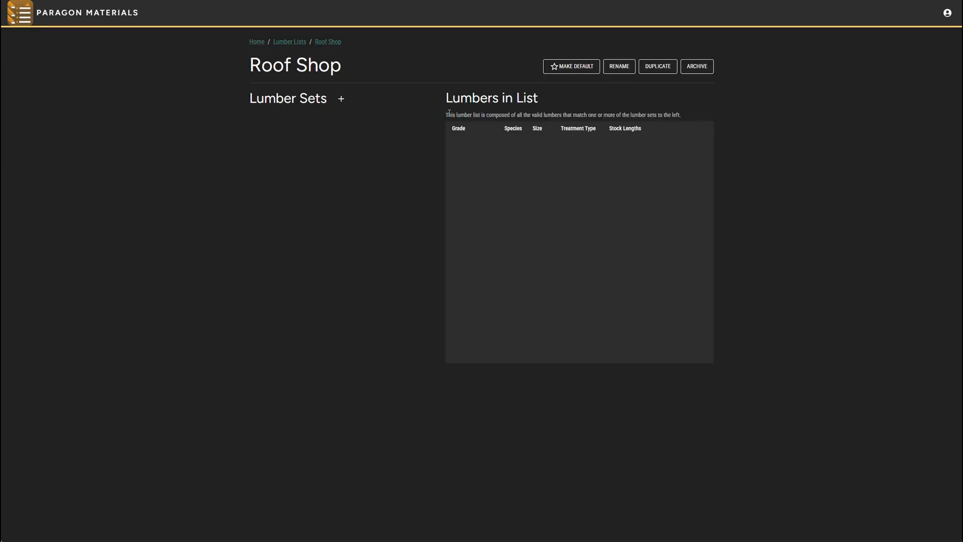
Step: Add a lumber set to the Roof Shop list and choose Southern Pine as its species
click(341, 99)
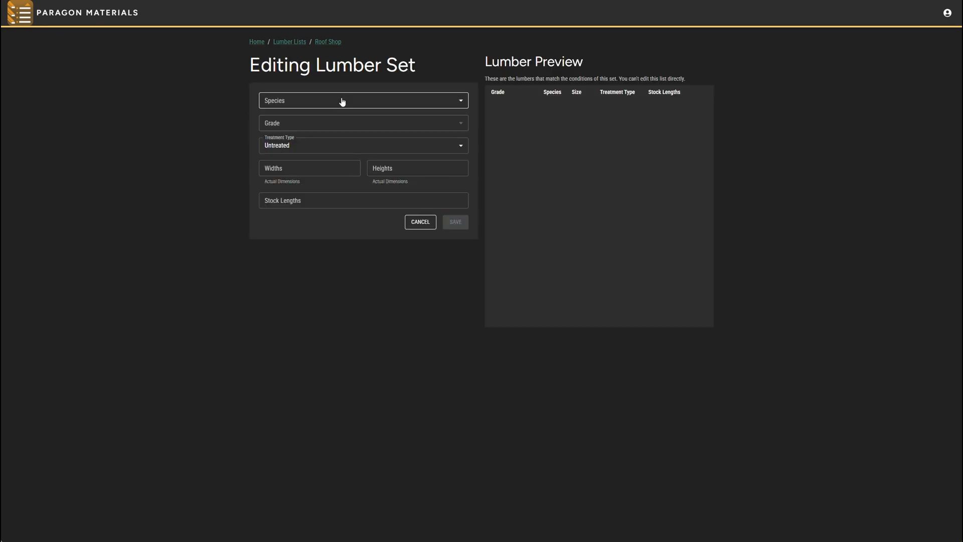
click(308, 103)
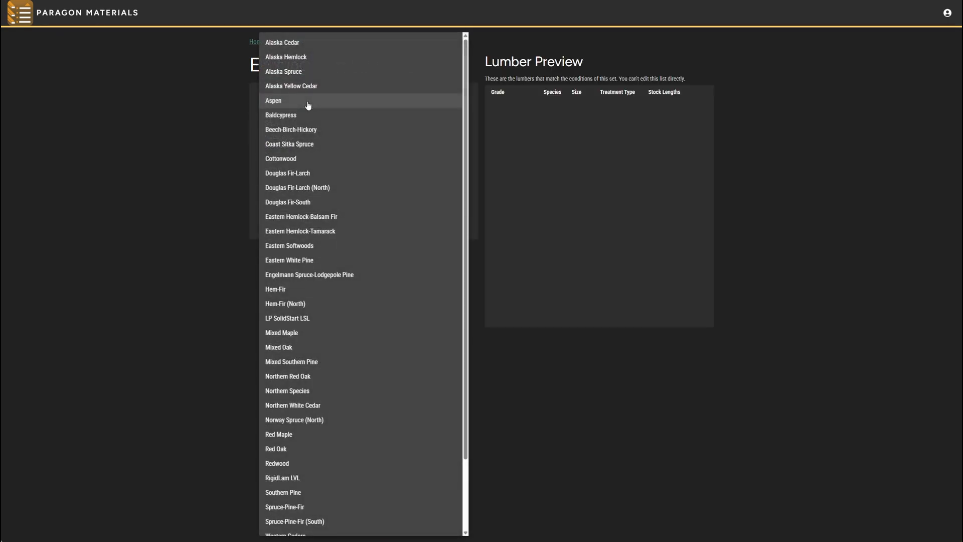
scroll(313, 276, down, 2)
scroll(314, 275, up, 2)
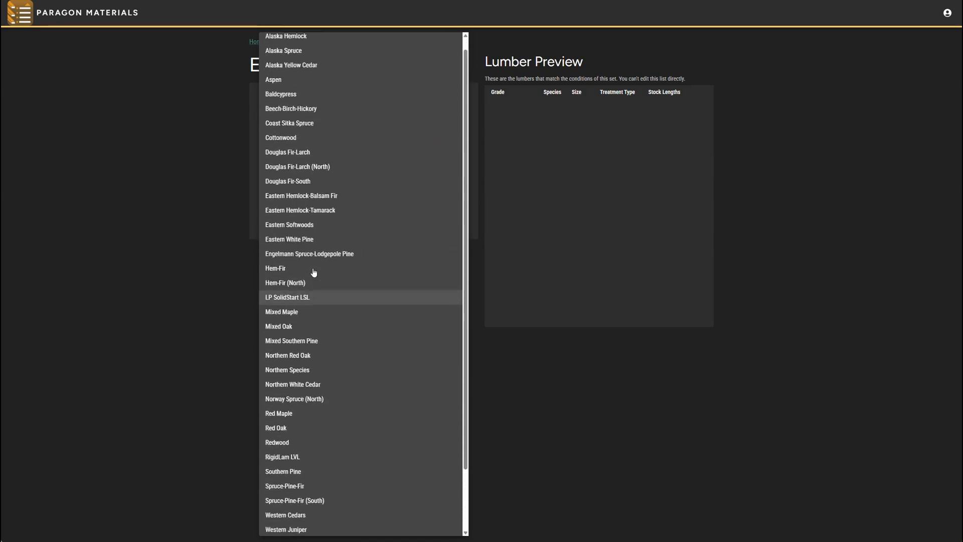
scroll(313, 274, down, 3)
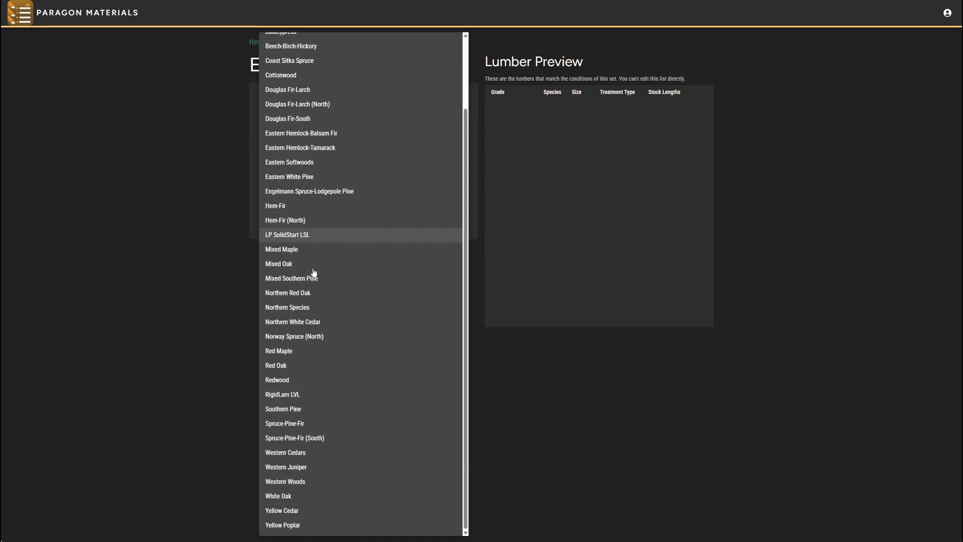
click(282, 409)
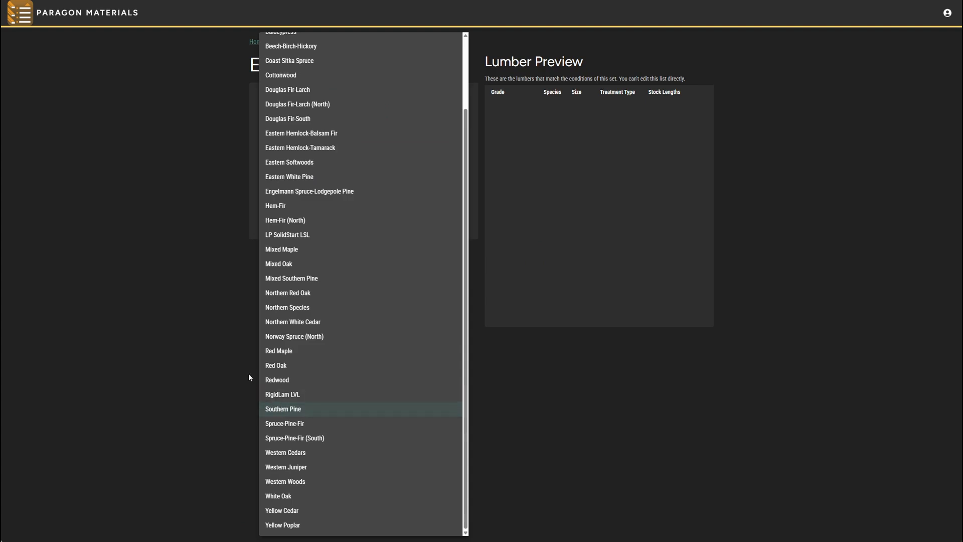
click(215, 342)
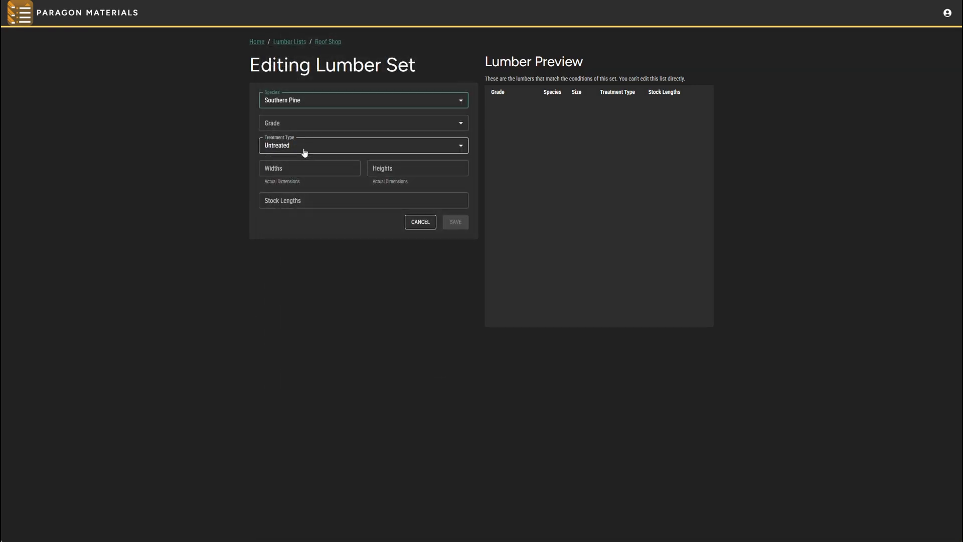
Step: Include the grades Number 1, Number 2, Number 3 and Select Structural in the lumber set and check the available treatment types
click(303, 123)
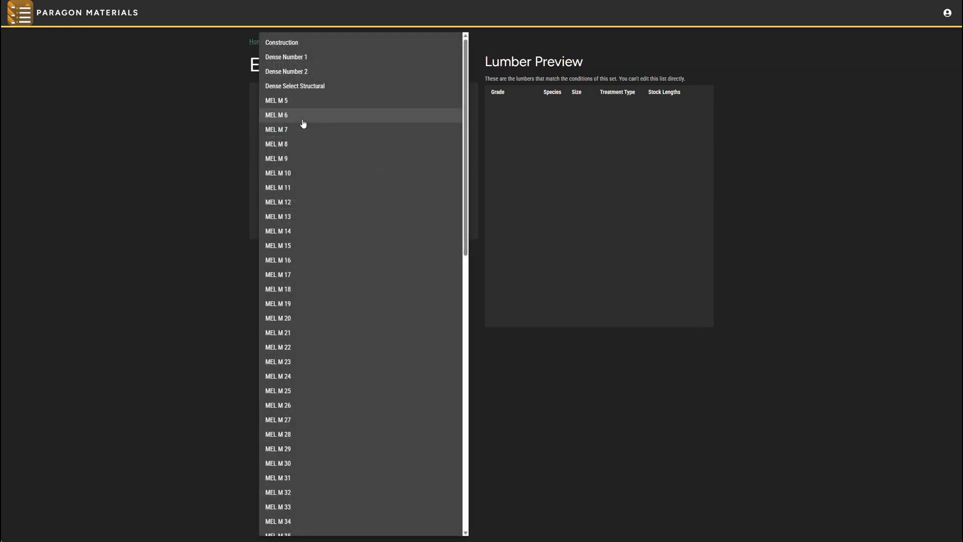
scroll(303, 124, down, 10)
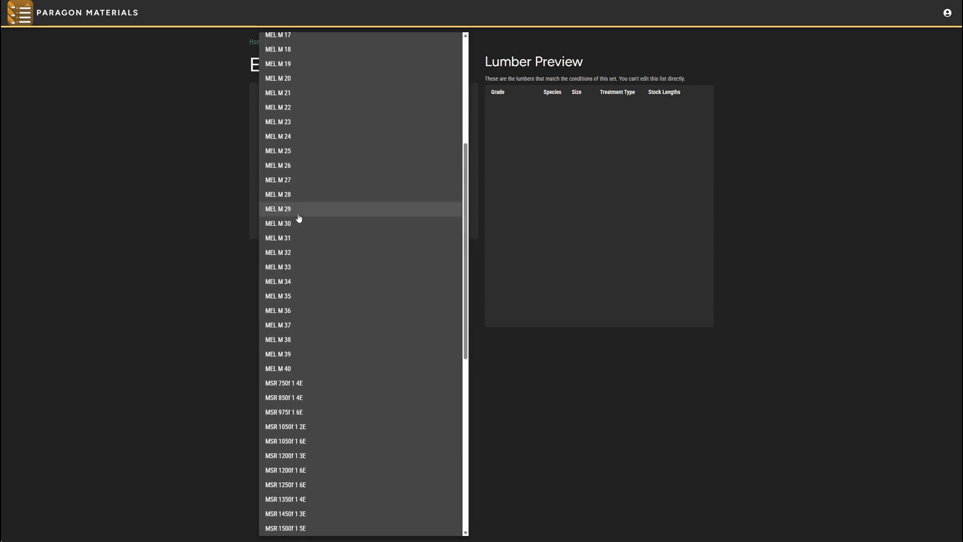
scroll(299, 243, down, 3)
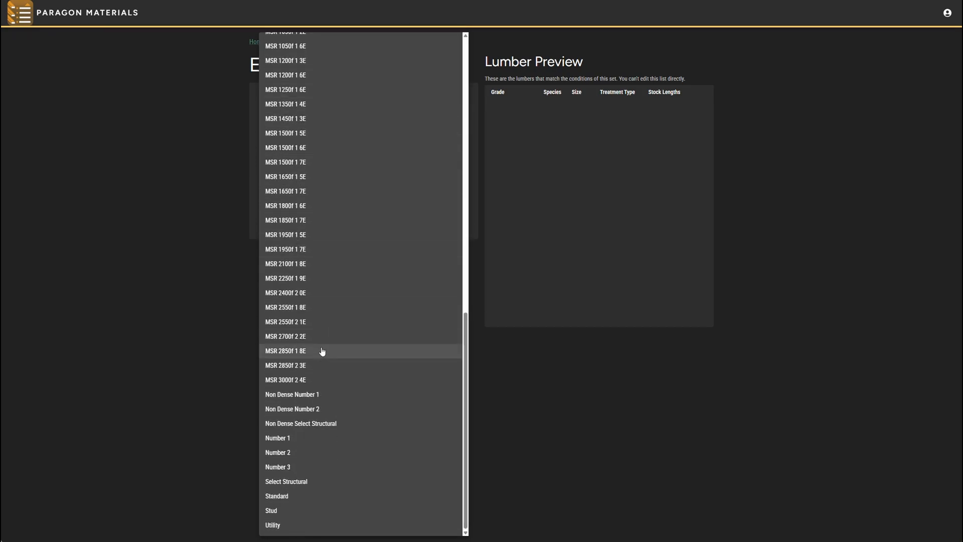
click(280, 441)
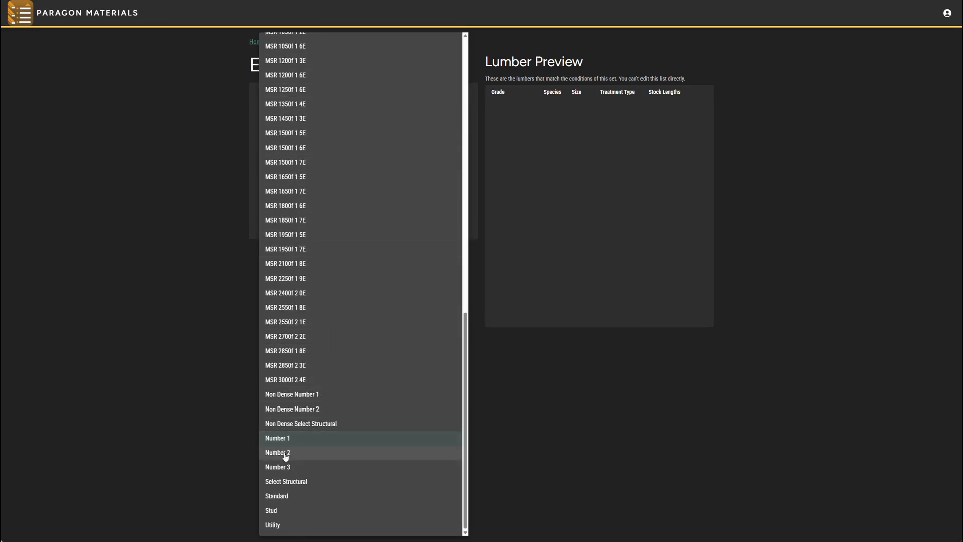
click(282, 454)
click(283, 466)
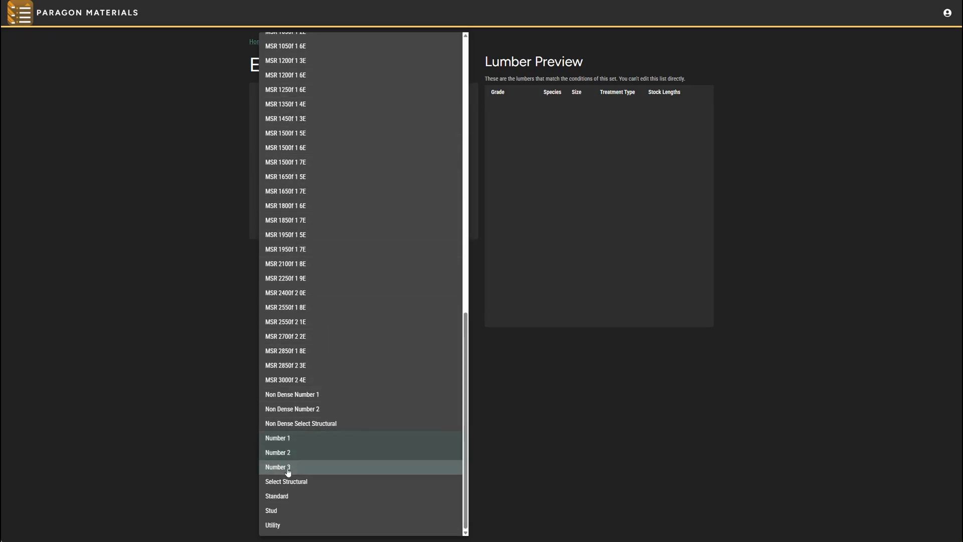
click(292, 482)
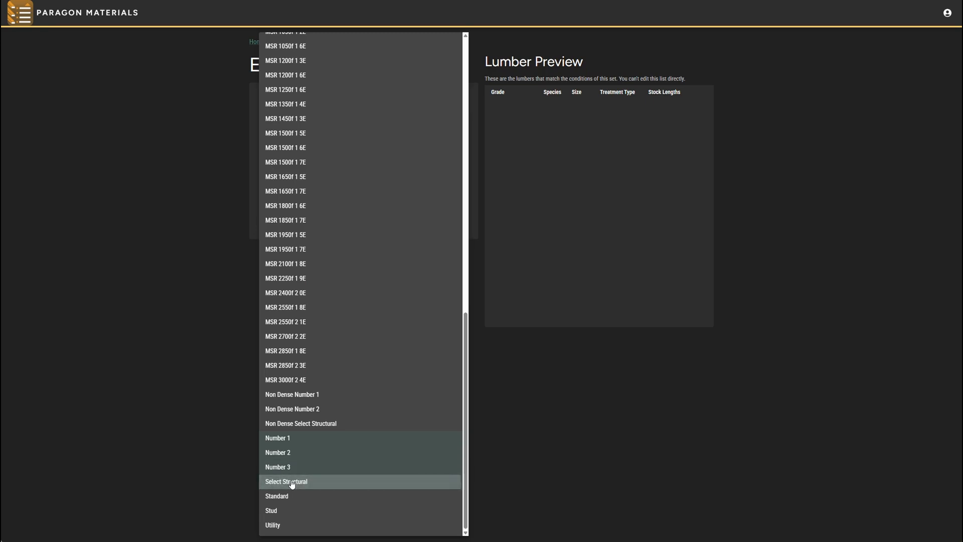
click(240, 304)
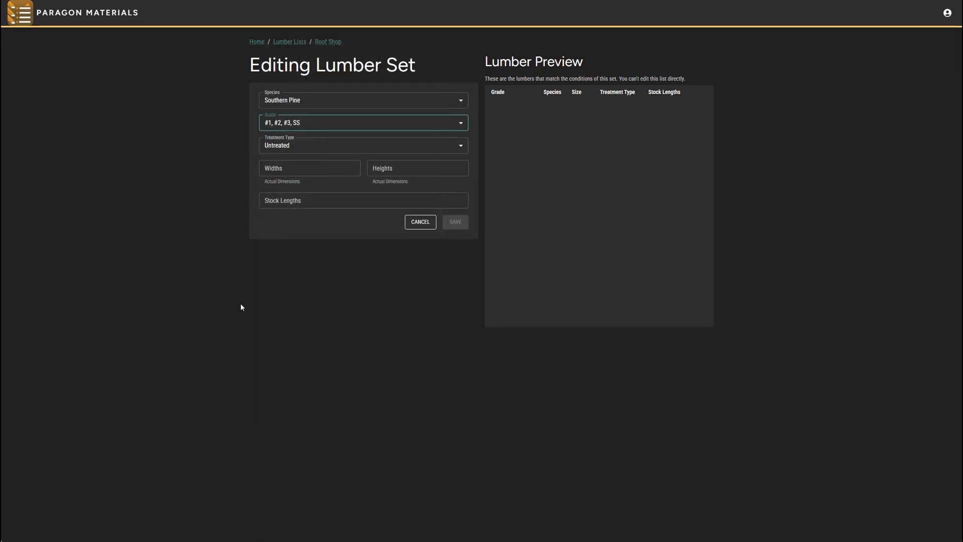
click(295, 147)
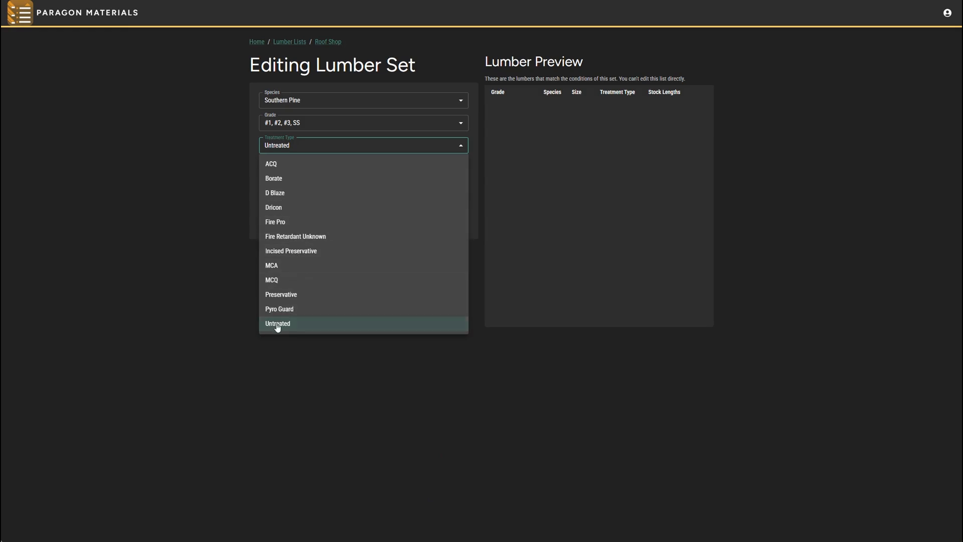
click(226, 284)
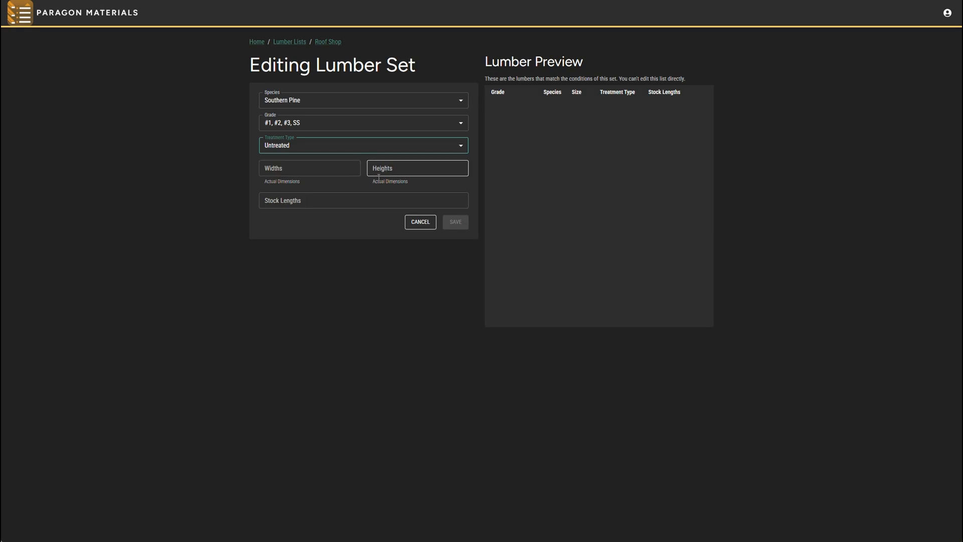
Step: Enter width 1-1/2", height 3-1/2" and stock lengths 8', 10', 12' for the lumber set, and save it
click(293, 168)
text(1-1/2")
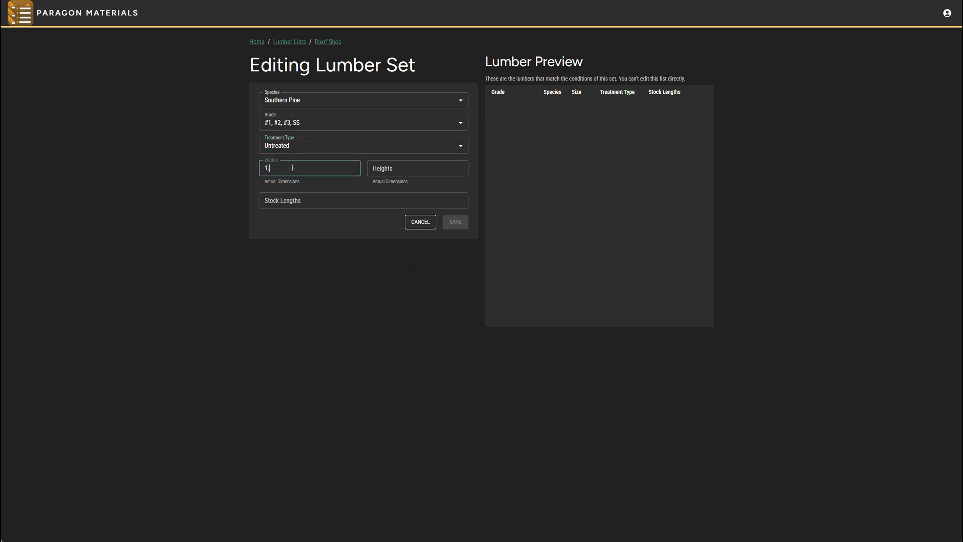
key(Tab)
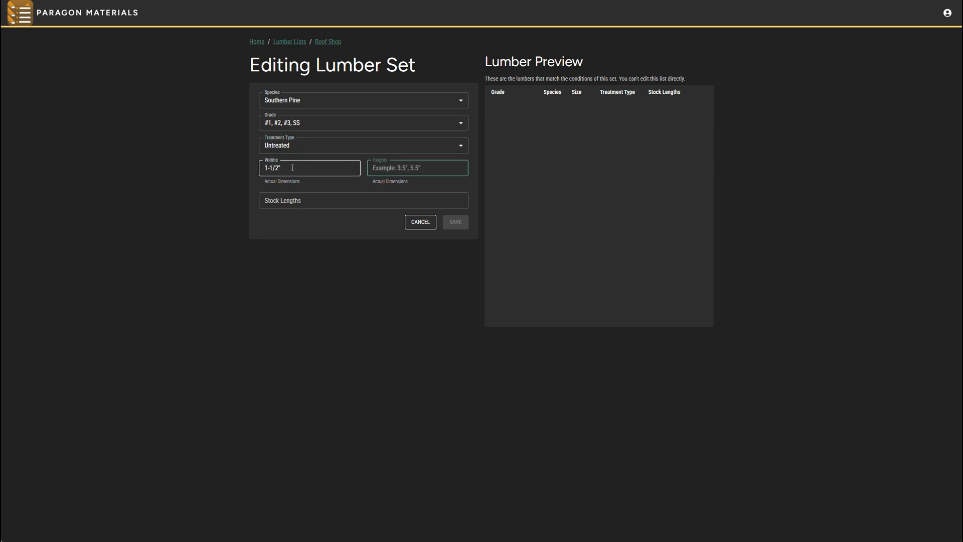
text(3-1/2")
key(Tab)
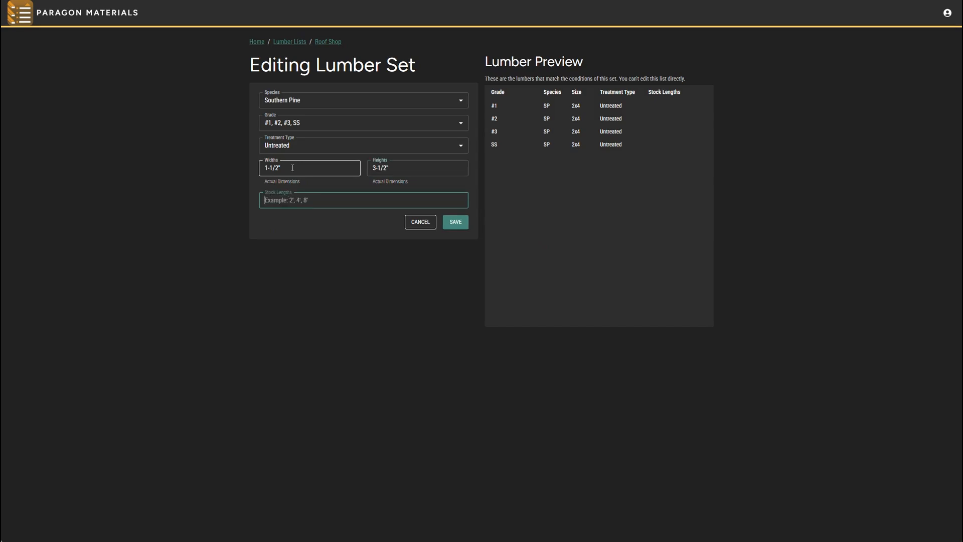
text(8', 10', 12')
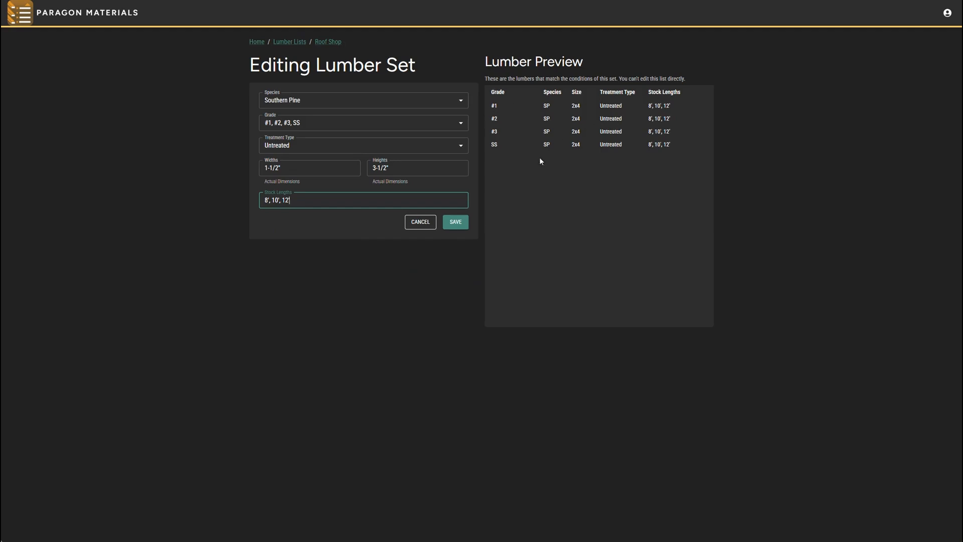
click(455, 223)
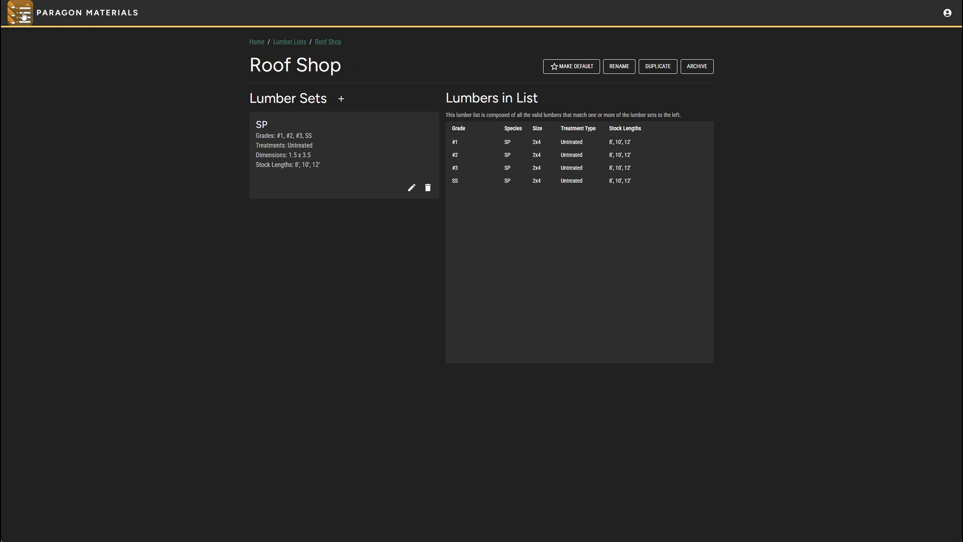
Step: Return to the overview of material lists and create a plate list named Simpson Roof
click(257, 42)
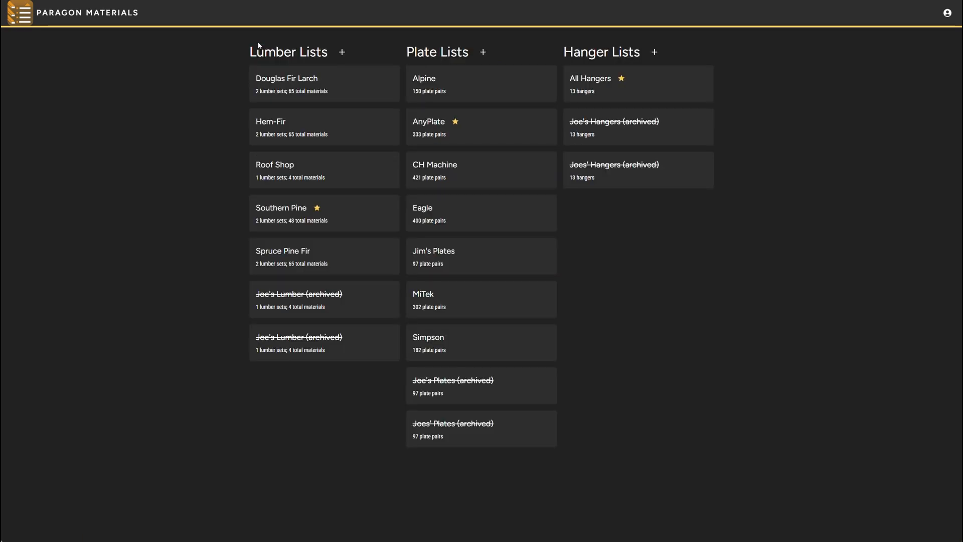
click(481, 54)
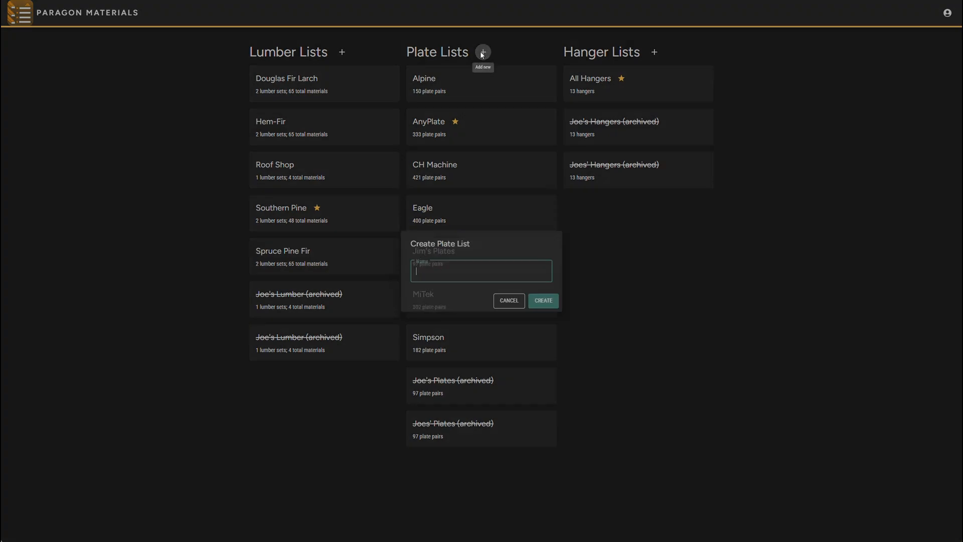
text(Simpson)
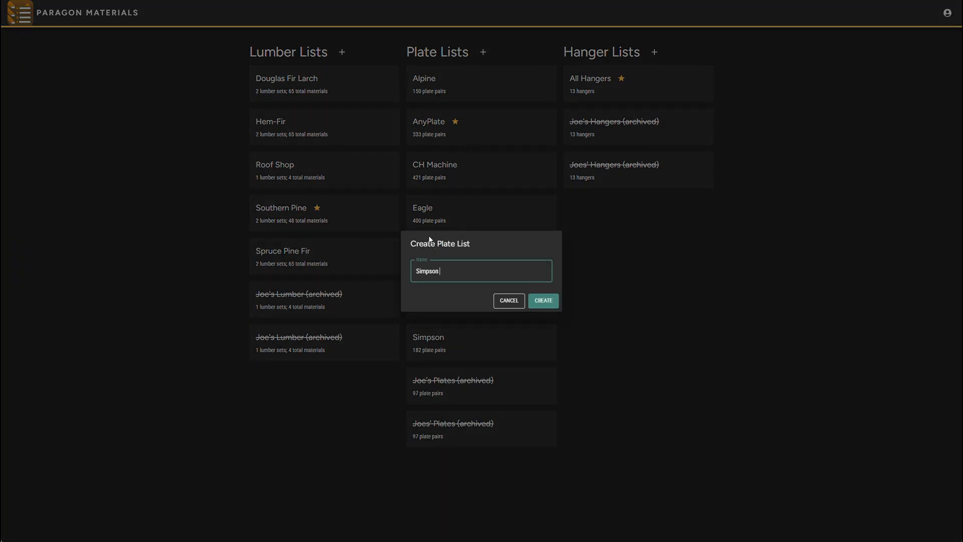
text( Roof)
key(Return)
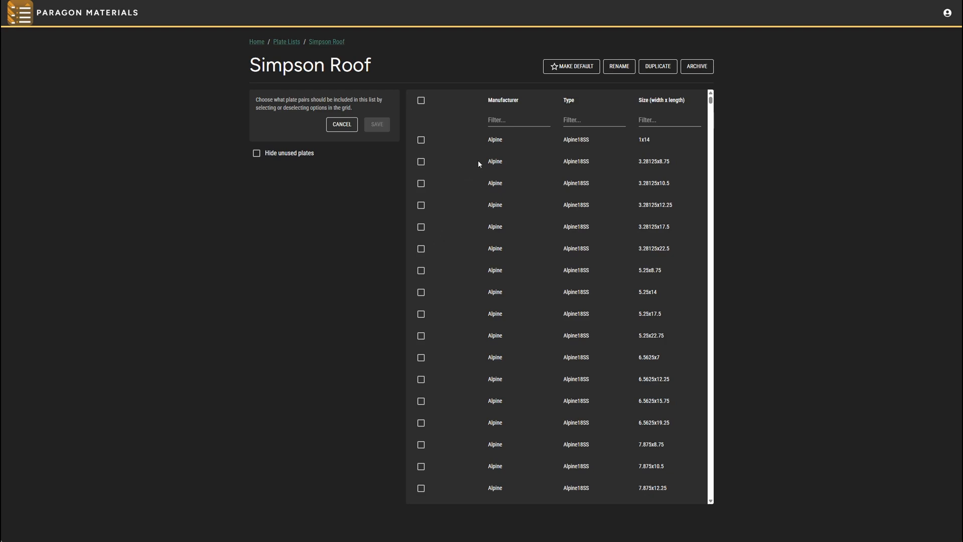
Step: Filter the plate grid by manufacturer simpson and type as20, and look through the plate sizes
click(496, 120)
text(simpson)
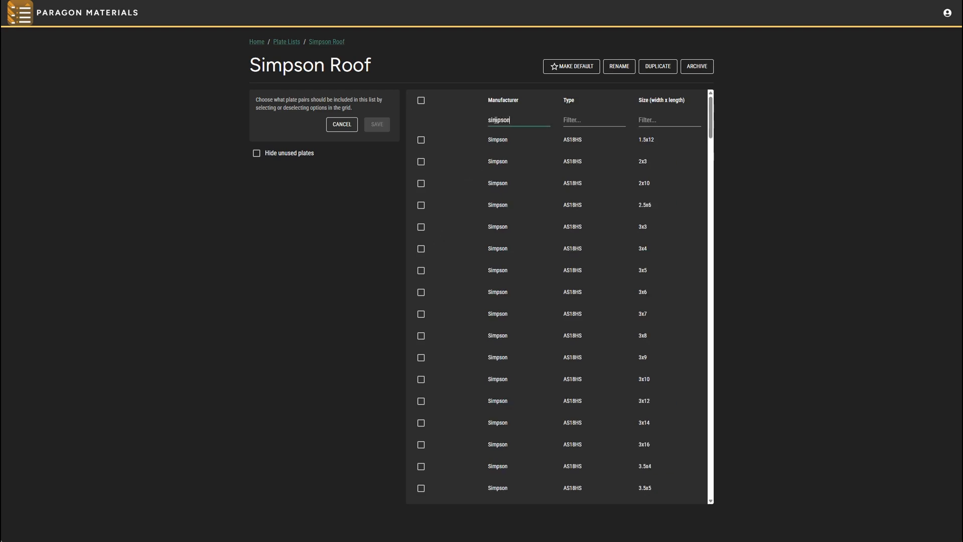
key(Tab)
text(as20)
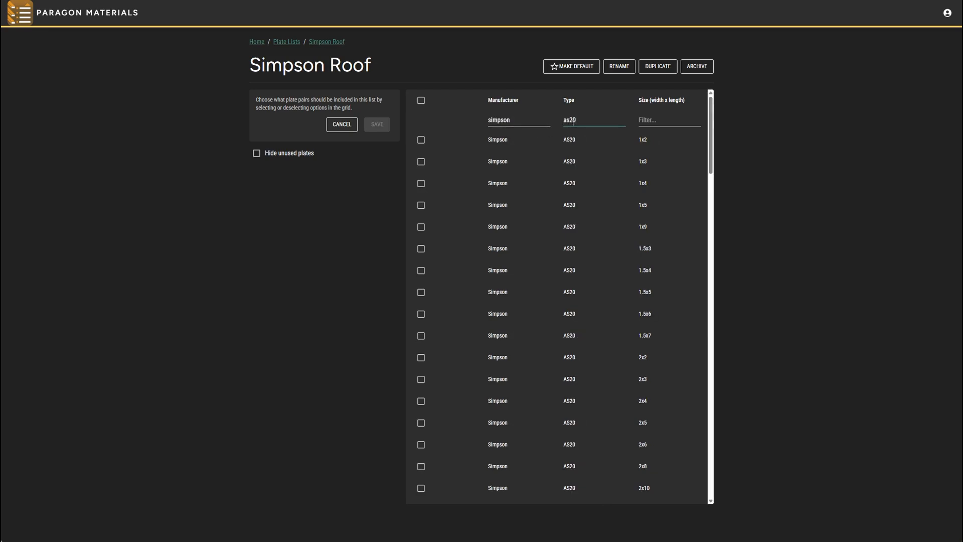
scroll(648, 145, down, 3)
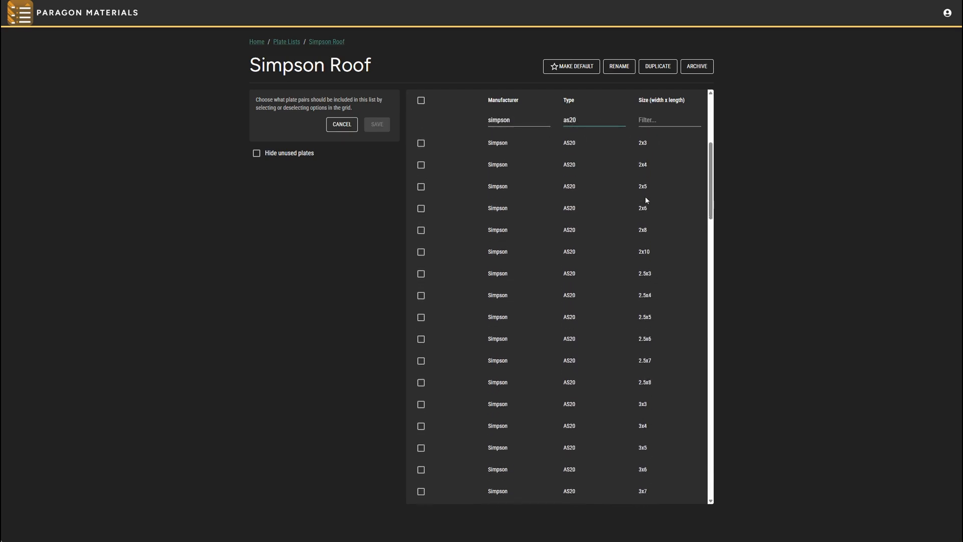
scroll(648, 278, up, 3)
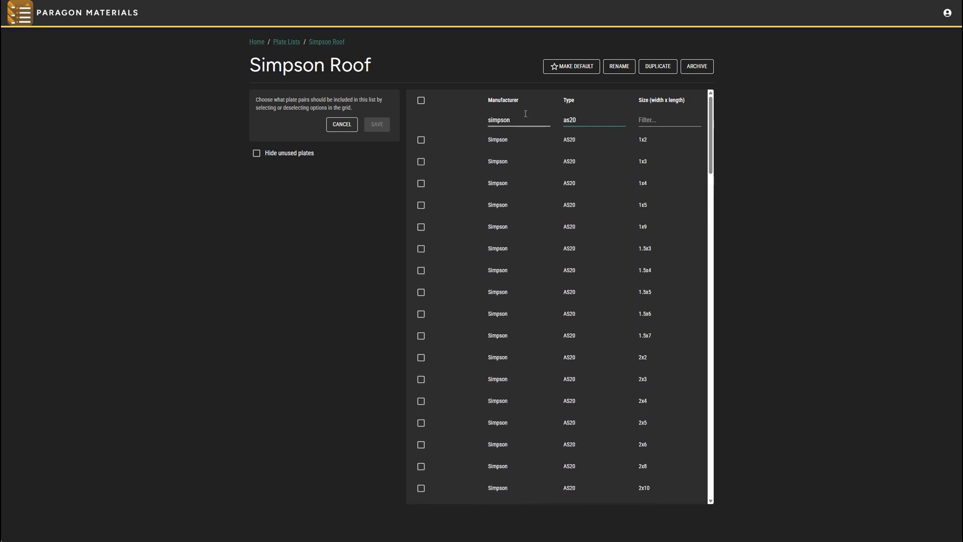
Step: Include all the filtered Simpson AS20 plates in the Simpson Roof list and save it
click(420, 101)
click(421, 101)
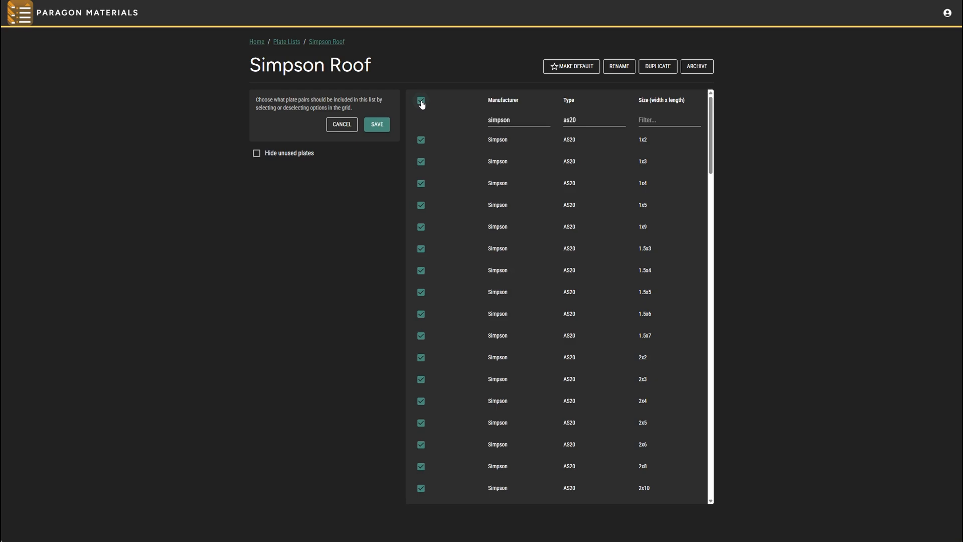
click(379, 126)
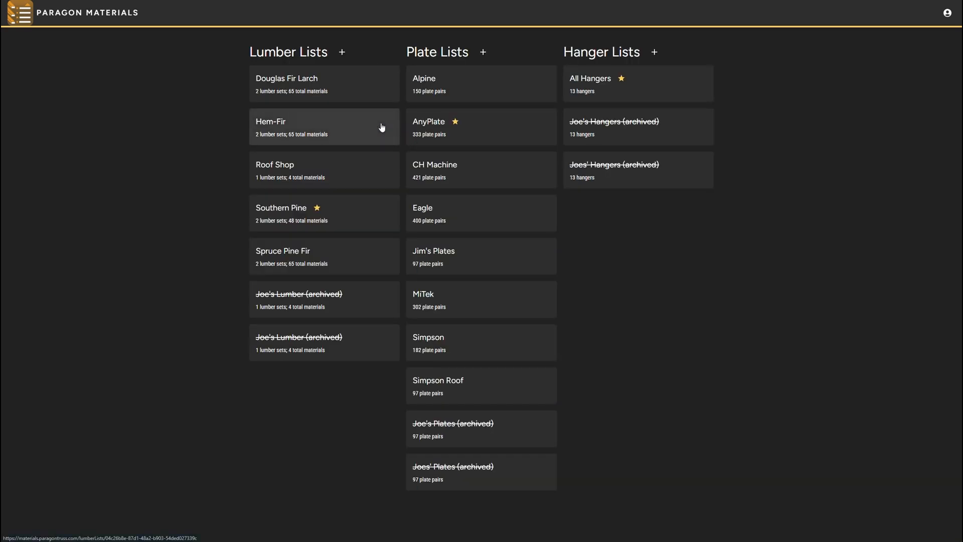
Step: Open the Simpson Roof plate list, hide its unused plates, and look through the included plates
click(460, 384)
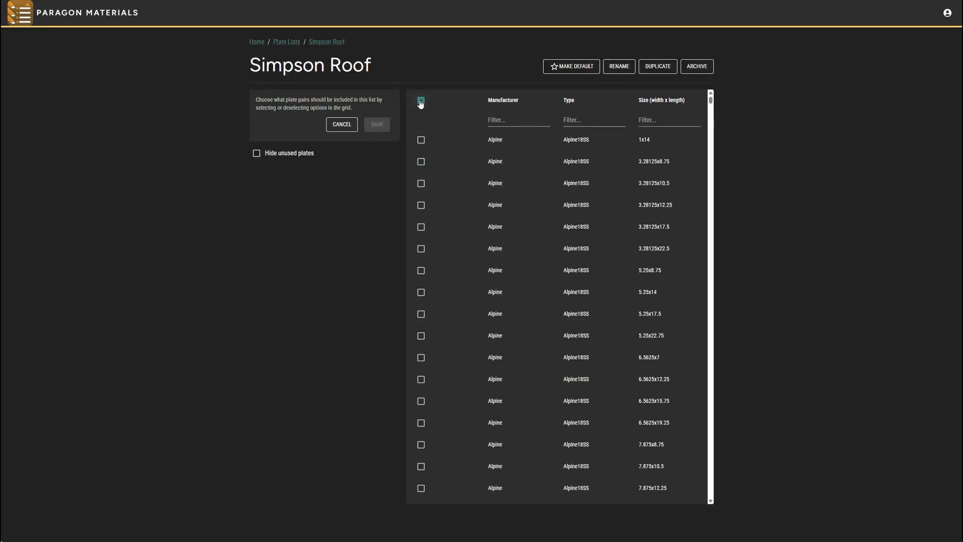
scroll(537, 178, down, 9)
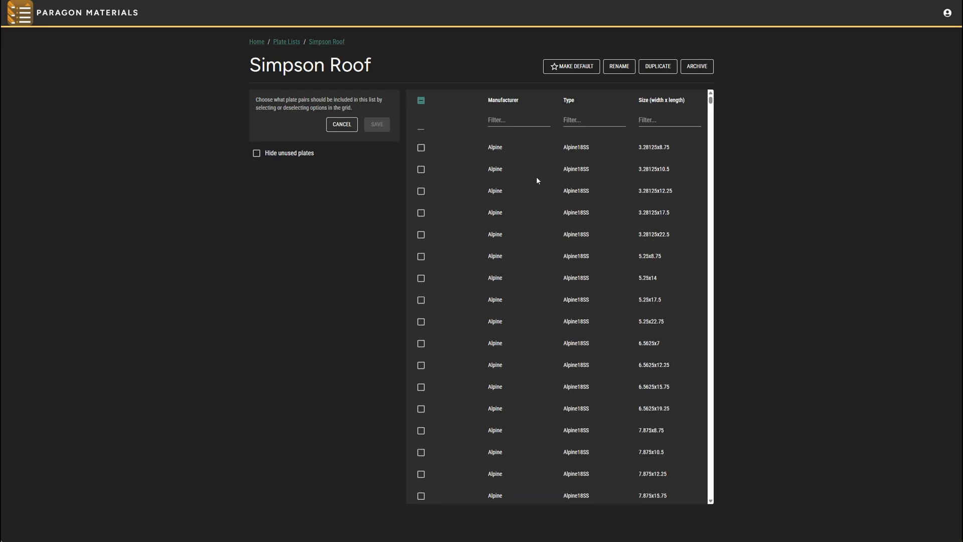
scroll(537, 178, up, 9)
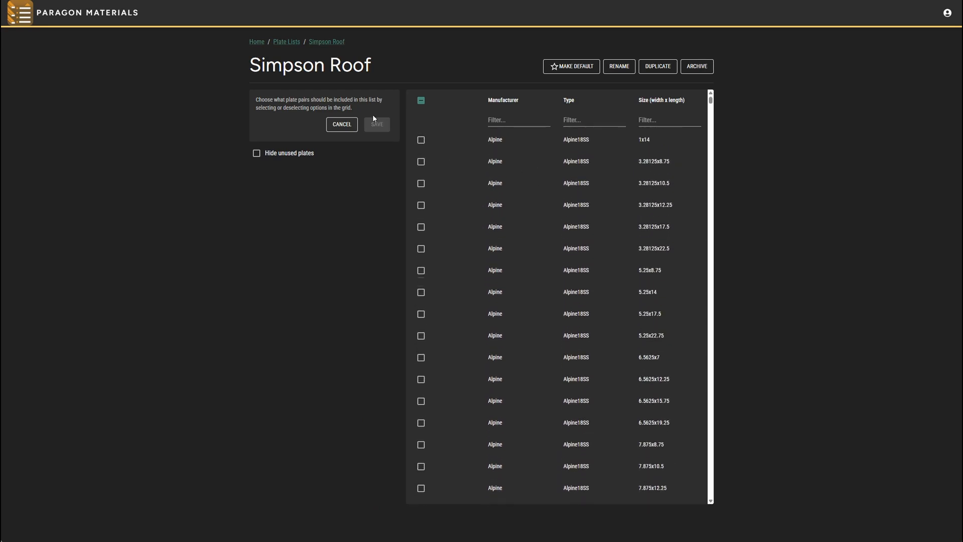
click(257, 154)
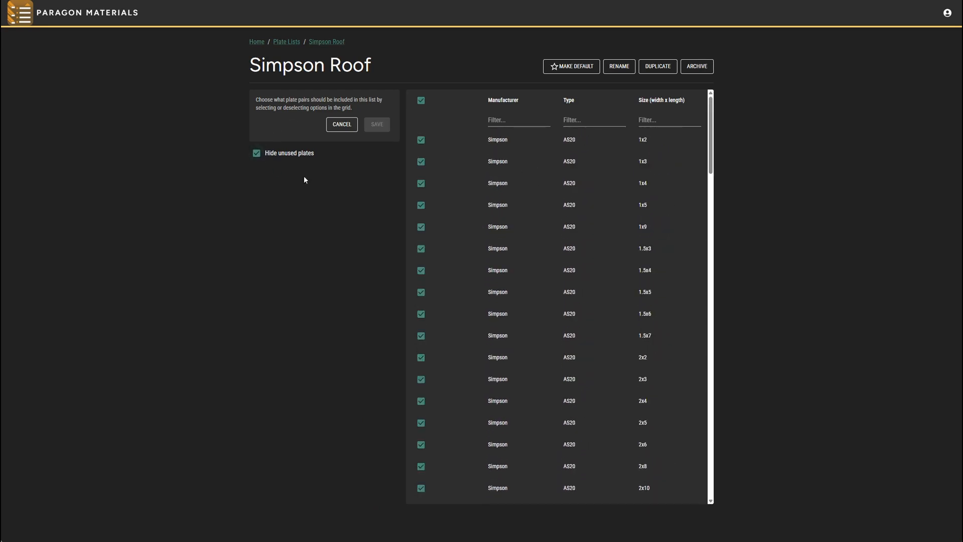
scroll(516, 219, down, 4)
scroll(517, 222, up, 3)
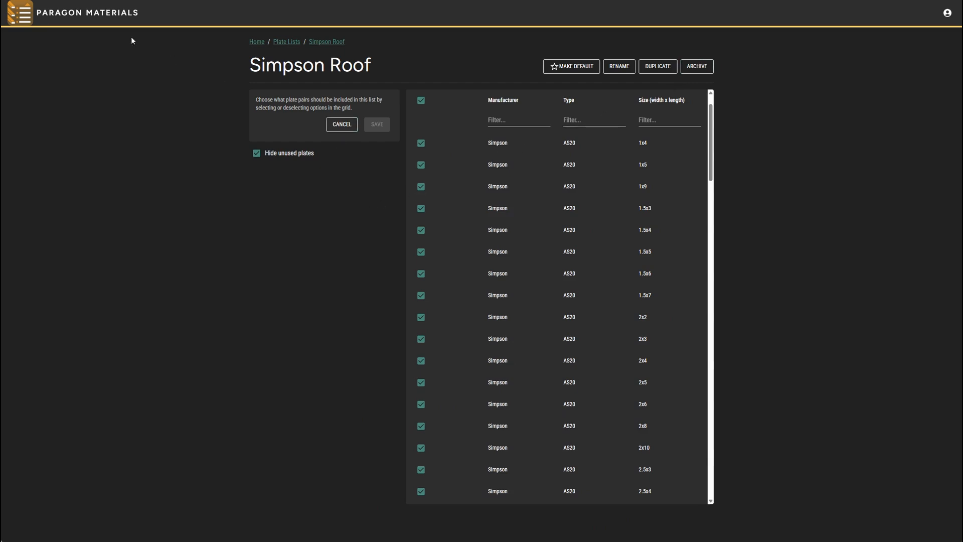
Step: Return to the overview of material lists and create a hanger list named Roof Hangers
click(21, 17)
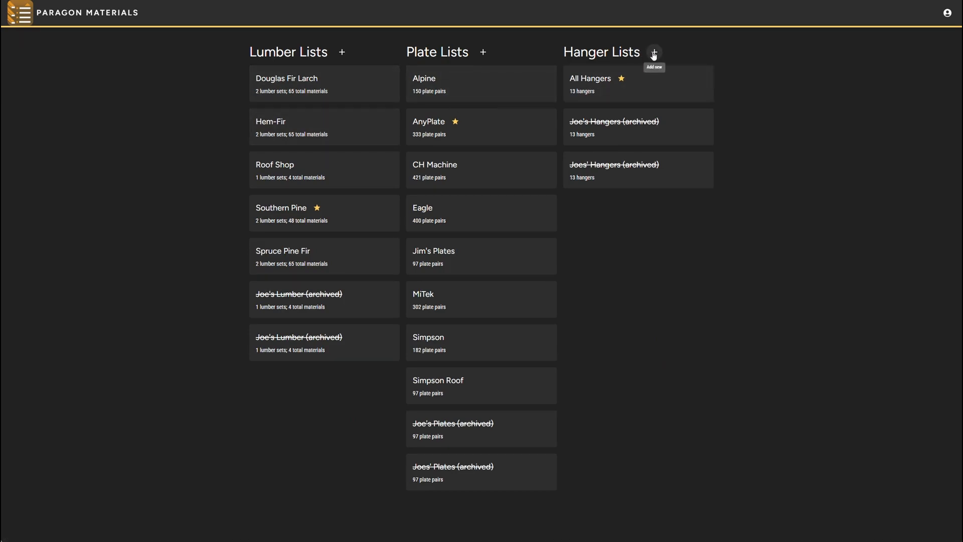
click(654, 53)
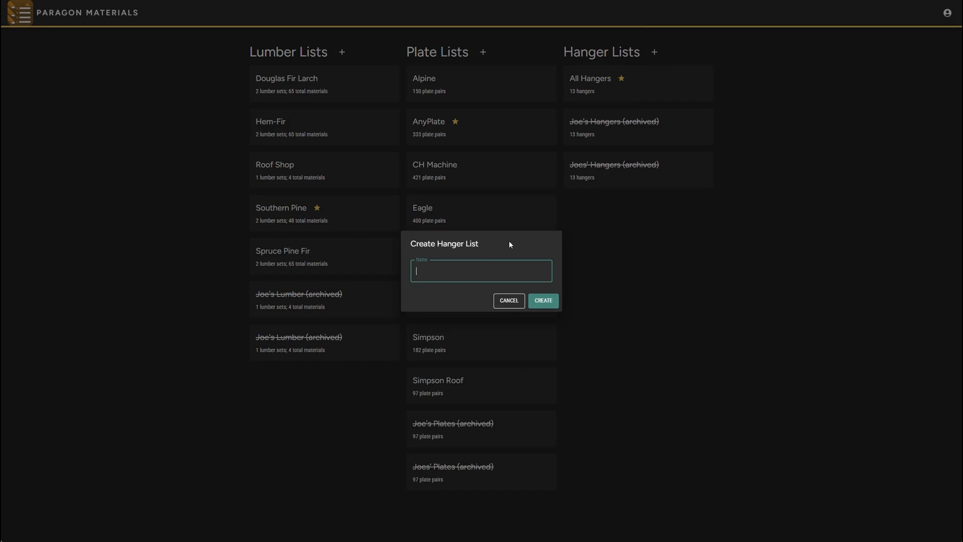
text(Roof Hangers)
click(543, 300)
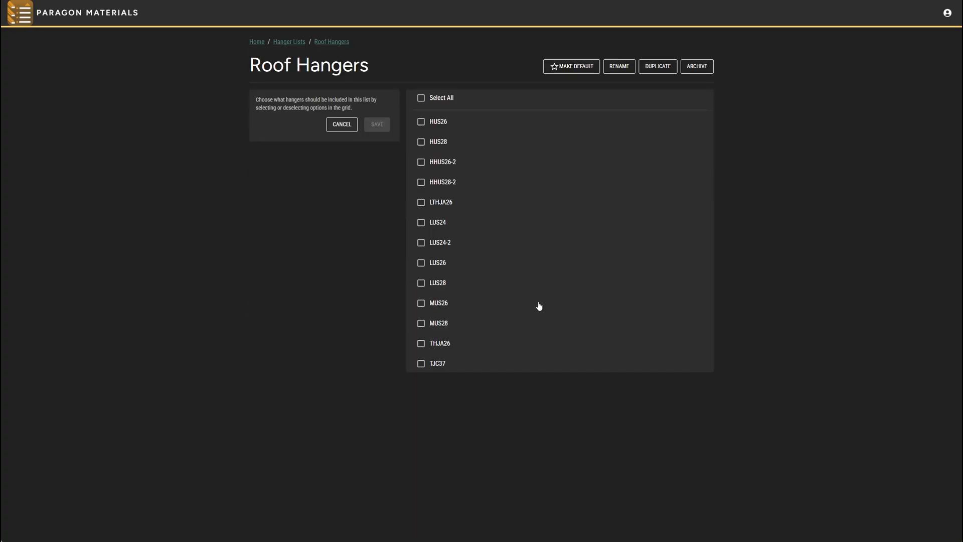
Step: Include all available hangers in the Roof Hangers list and save it
click(421, 162)
click(421, 183)
click(420, 99)
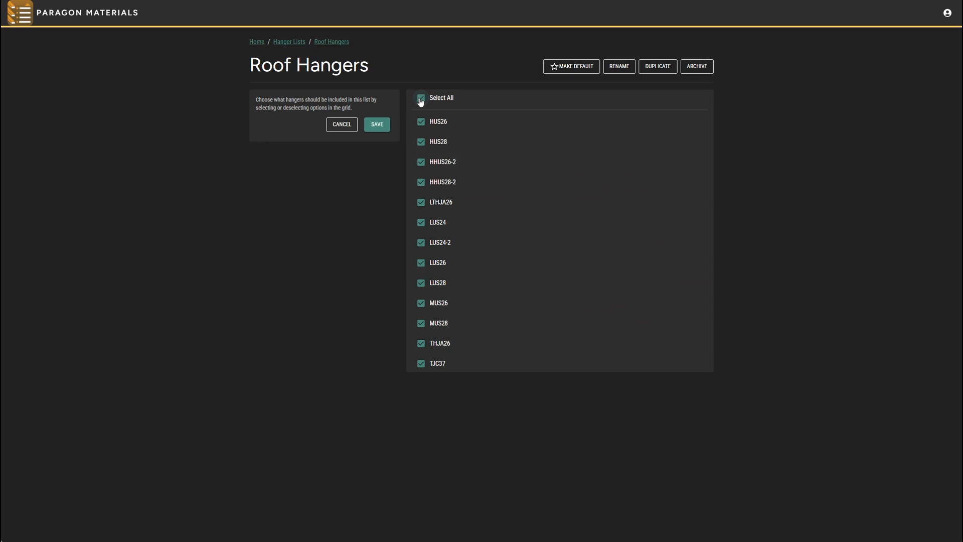
click(378, 128)
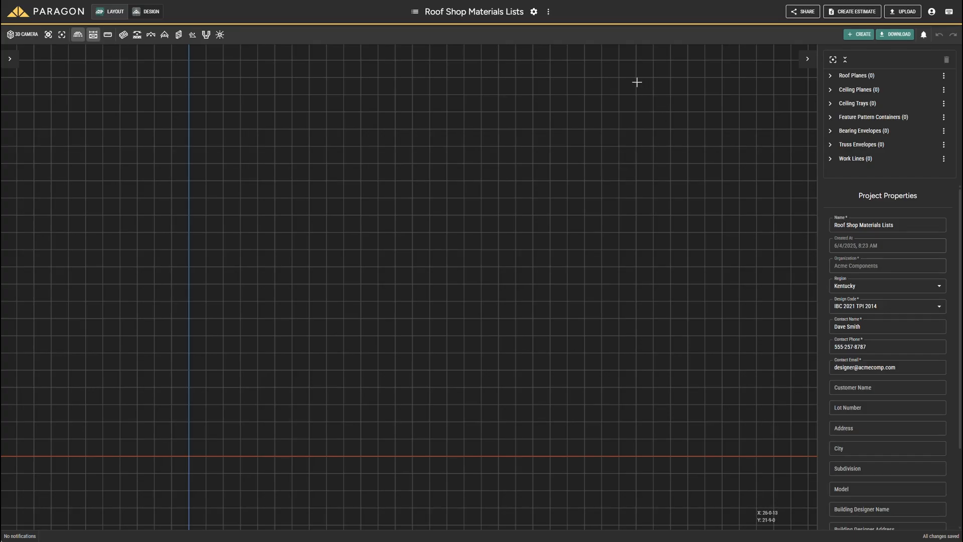
Step: In the Roof Shop Materials Lists project's material settings, choose lumber list Roof Shop, plate list Simpson Roof and hanger list Roof Hangers
click(535, 14)
click(534, 14)
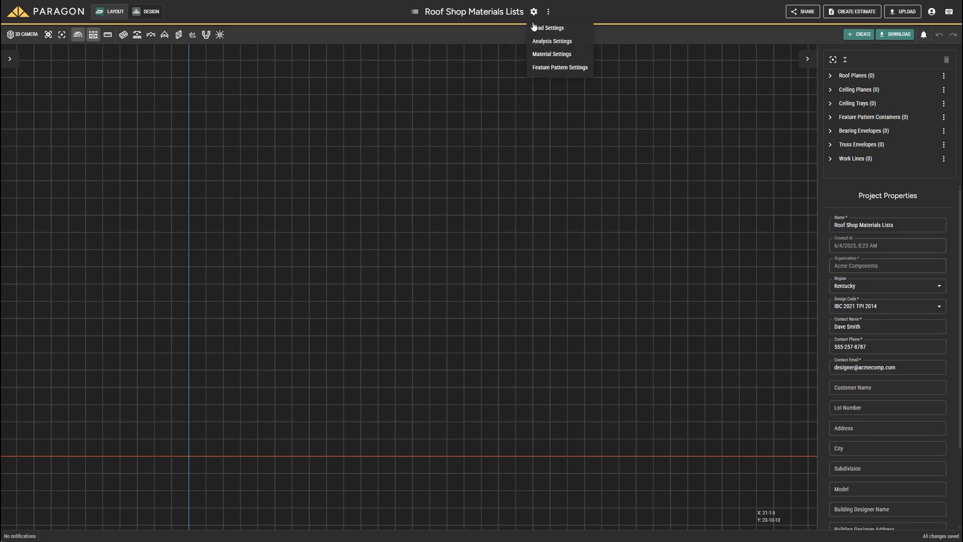
click(542, 56)
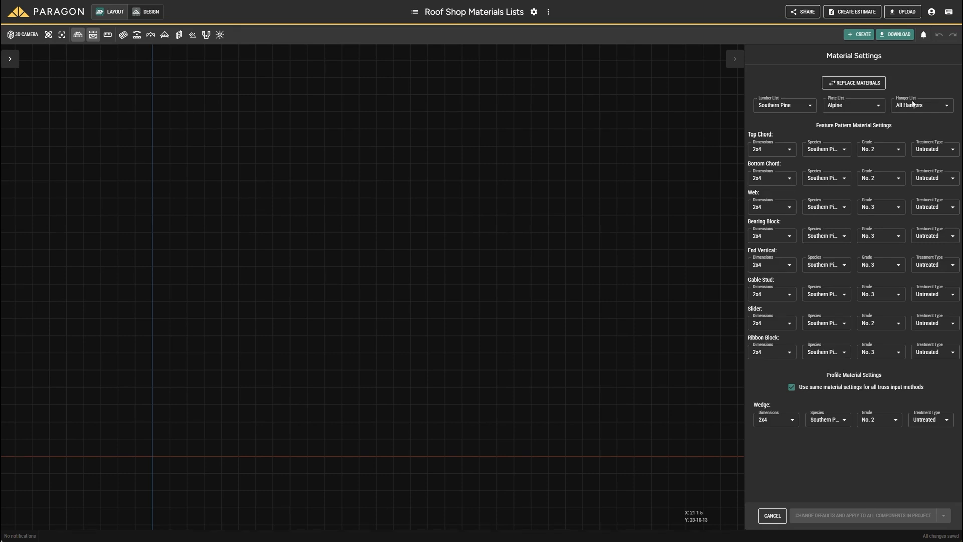
click(811, 106)
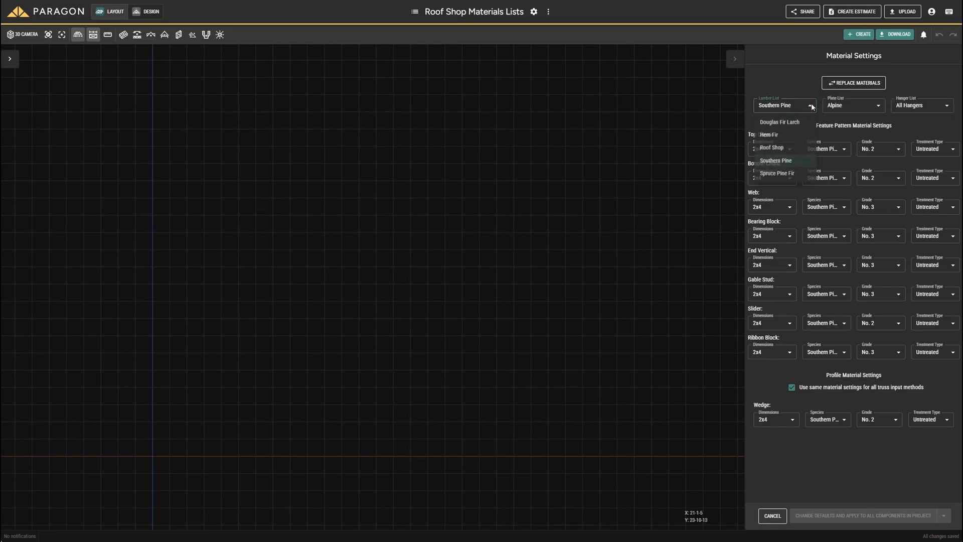
click(770, 149)
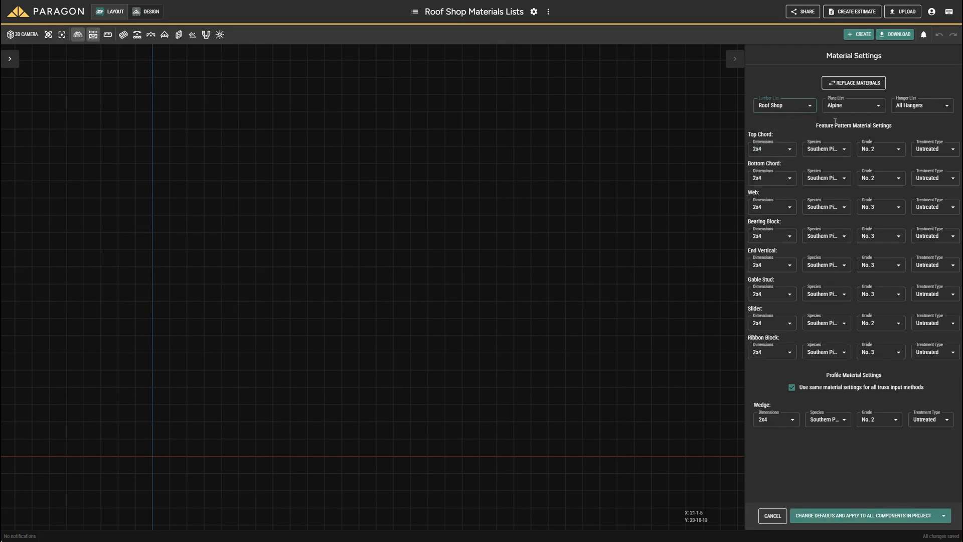
click(878, 106)
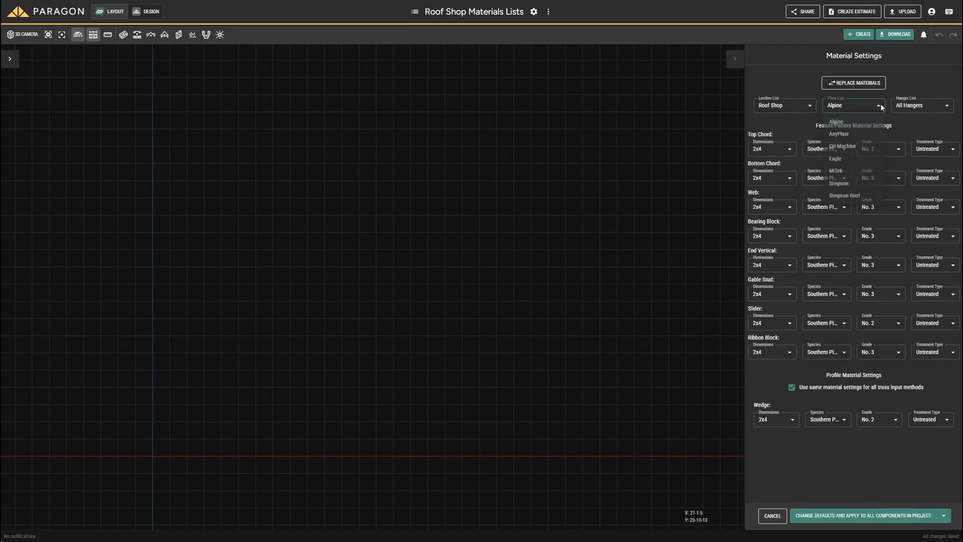
click(850, 199)
click(937, 107)
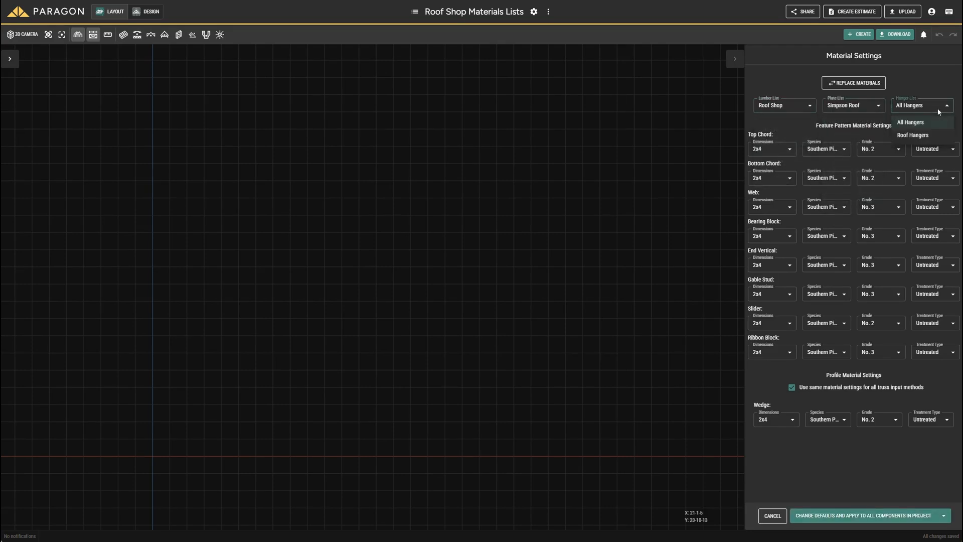
click(916, 136)
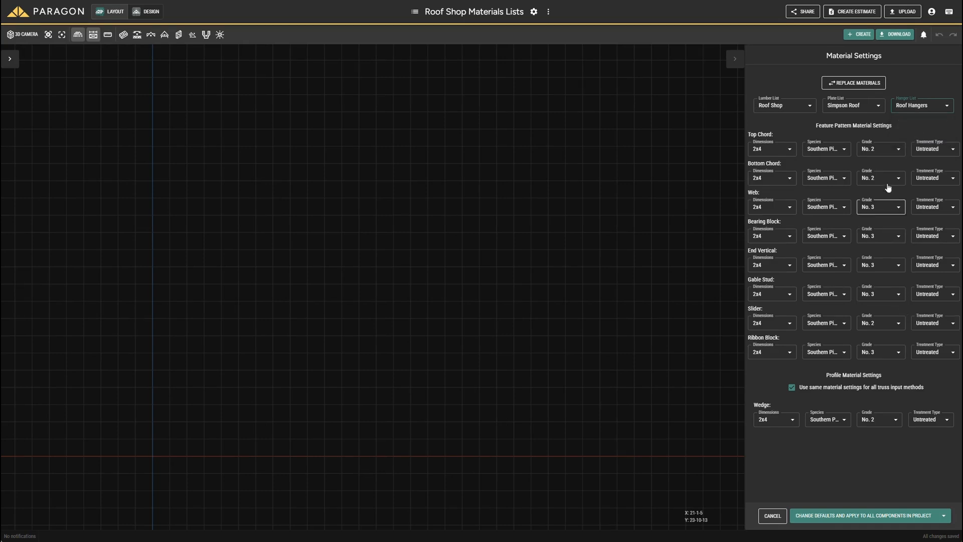
Step: Review the available plate lists, keep Simpson Roof, and change the material defaults with application to all components in the project
click(877, 107)
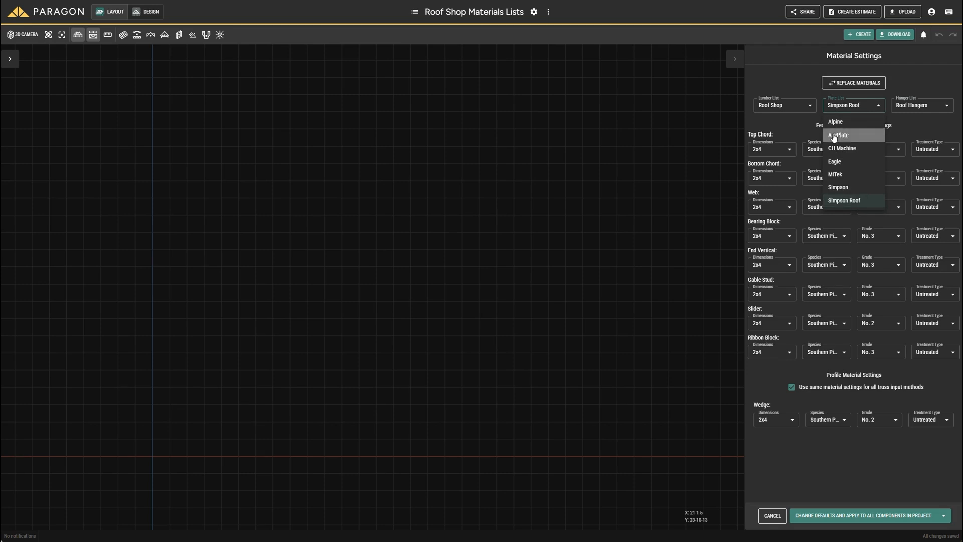
click(796, 119)
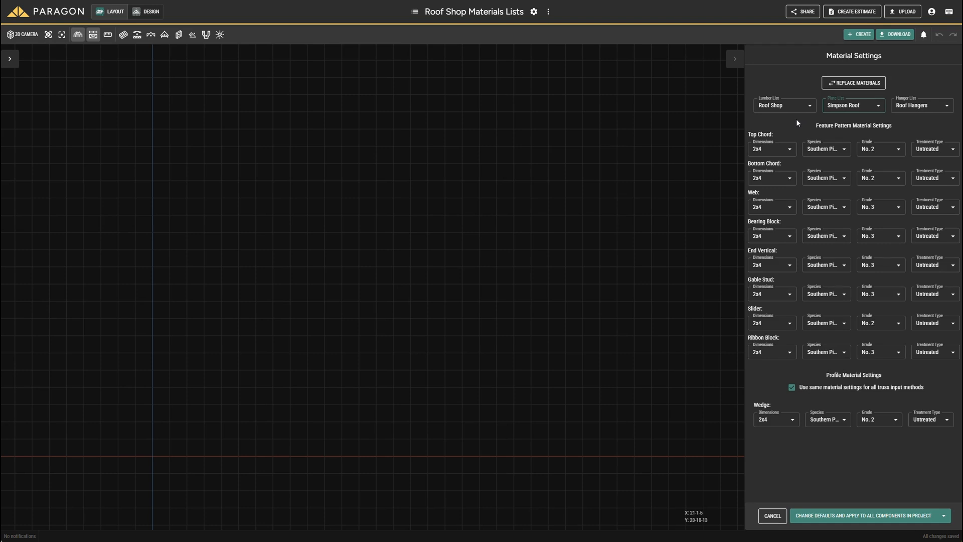
click(943, 517)
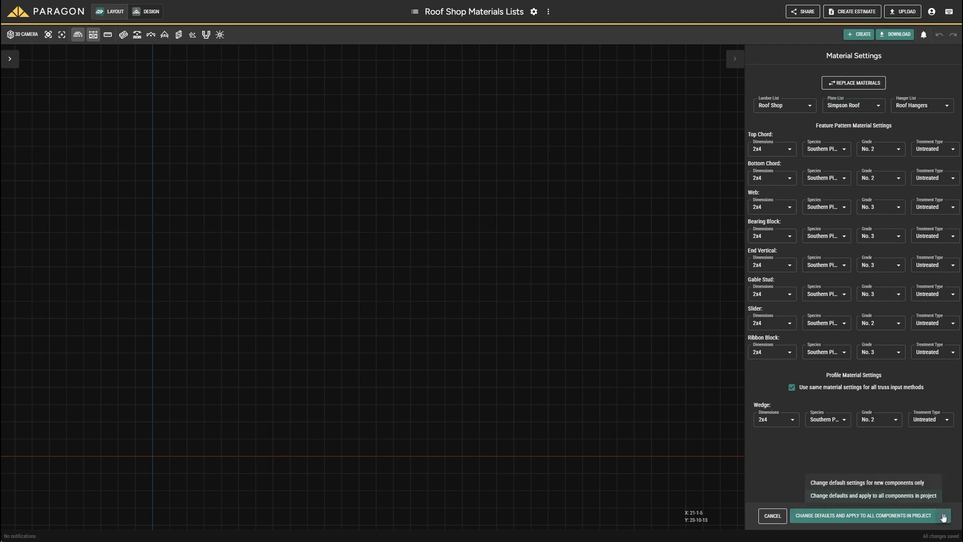
click(887, 496)
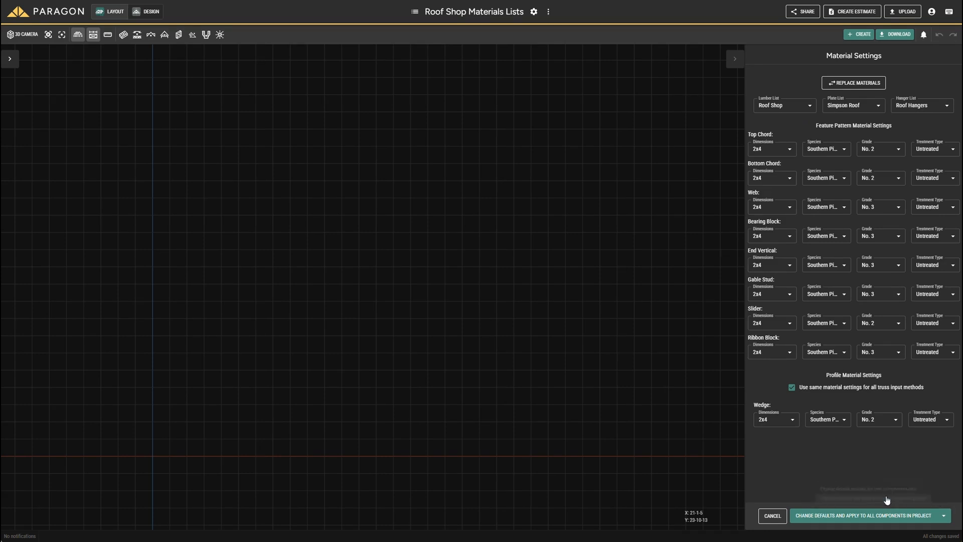
click(875, 517)
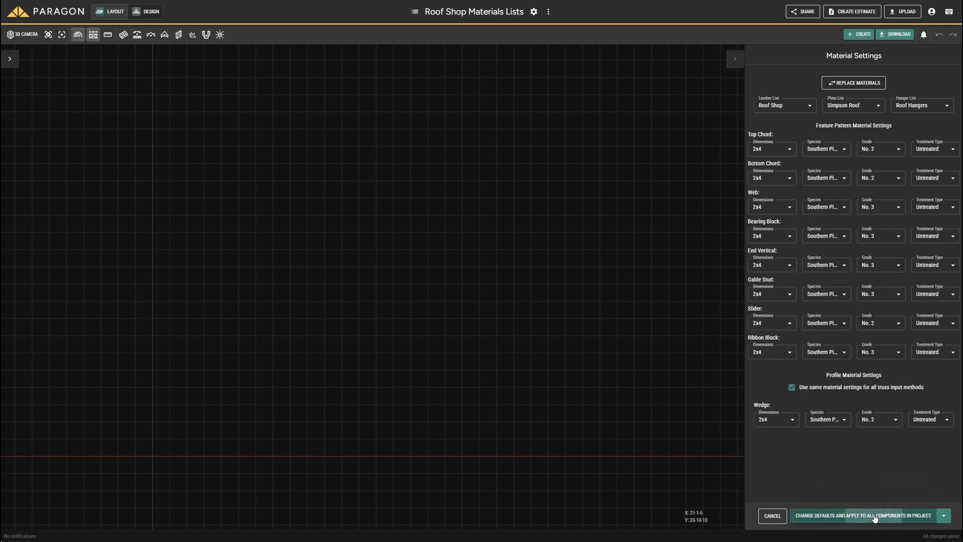